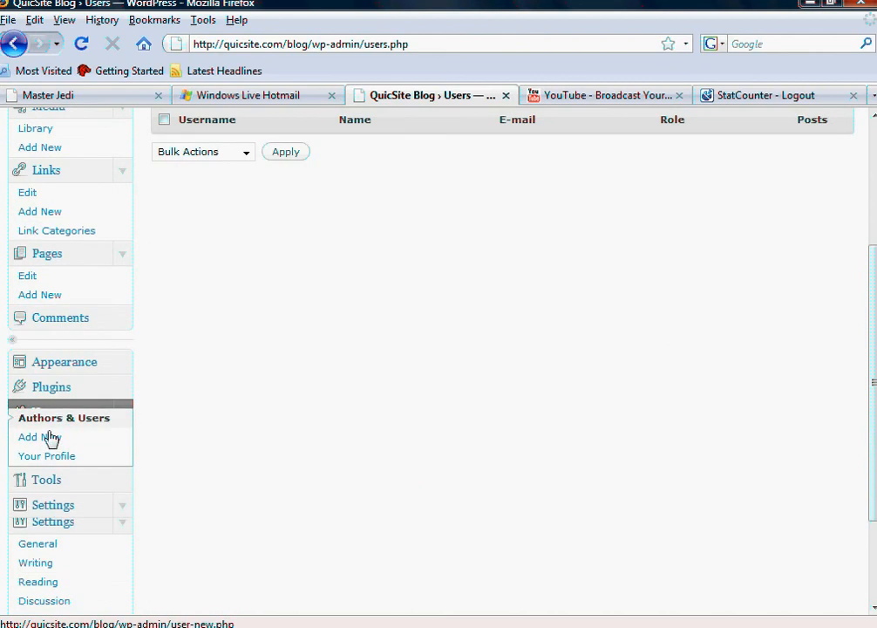
Open the list of the blog's authors and users and look it over
left_click(65, 415)
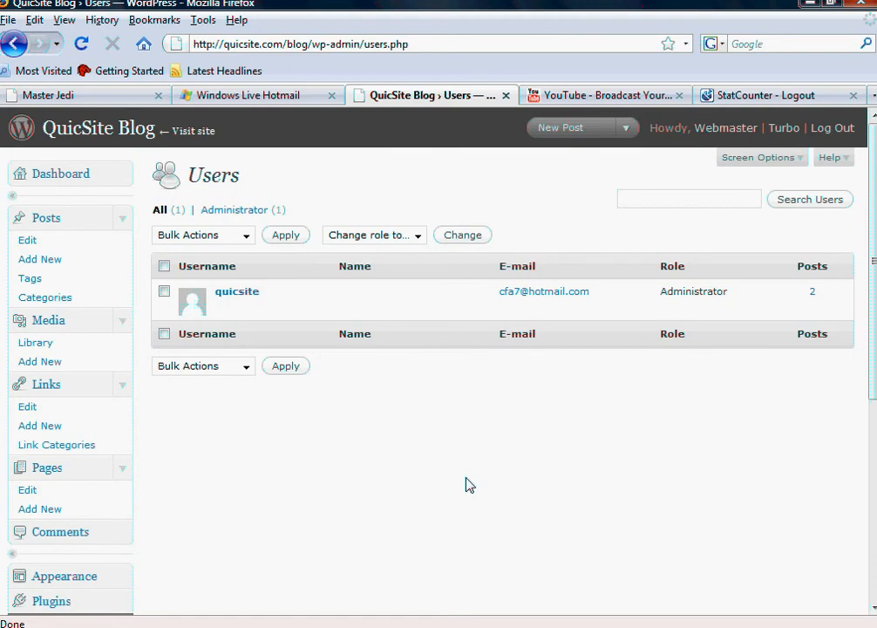
scroll(424, 484, "down", 7)
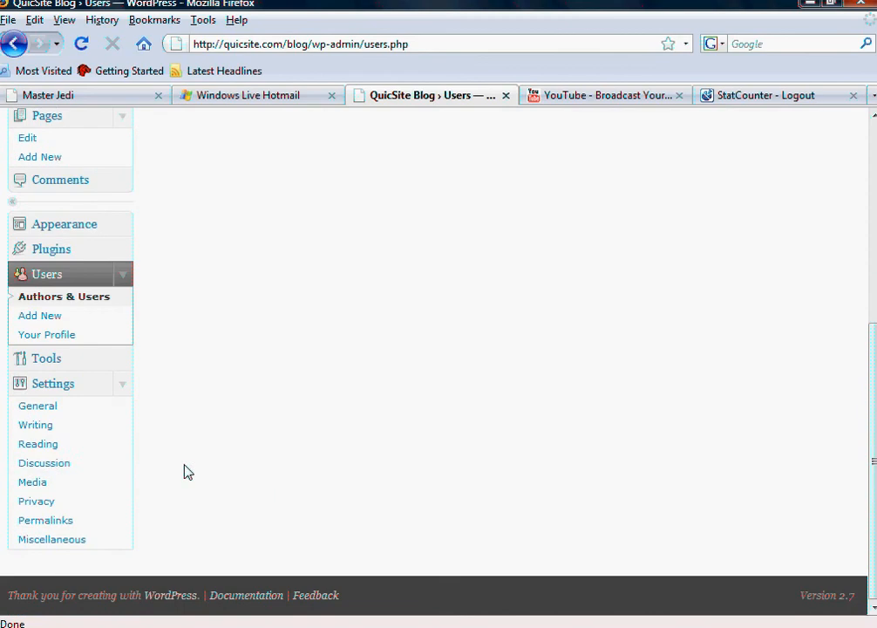
scroll(440, 464, "up", 8)
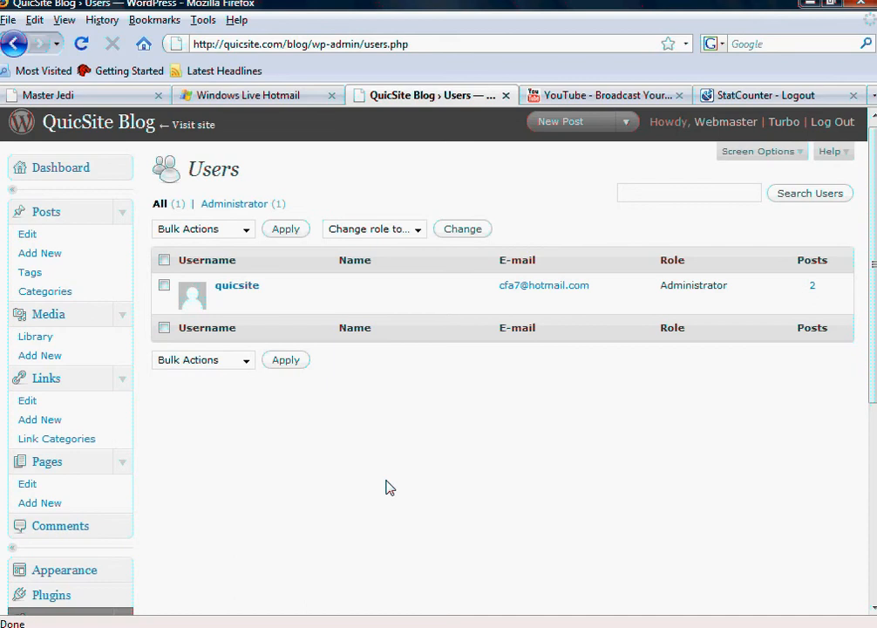
scroll(389, 488, "down", 1)
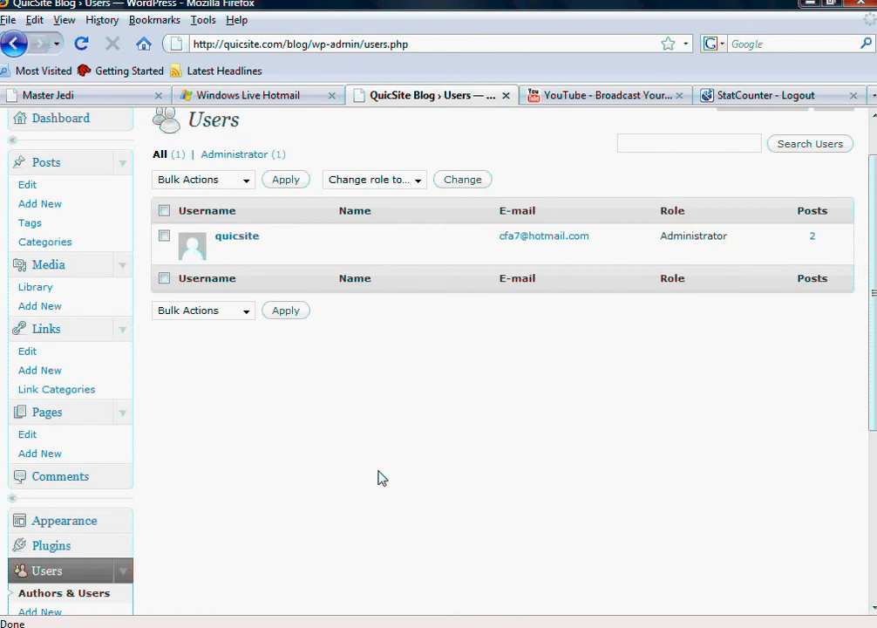
Open the administrator account's profile and review its personal options, name, contact info, biographical info and new password fields
left_click(245, 236)
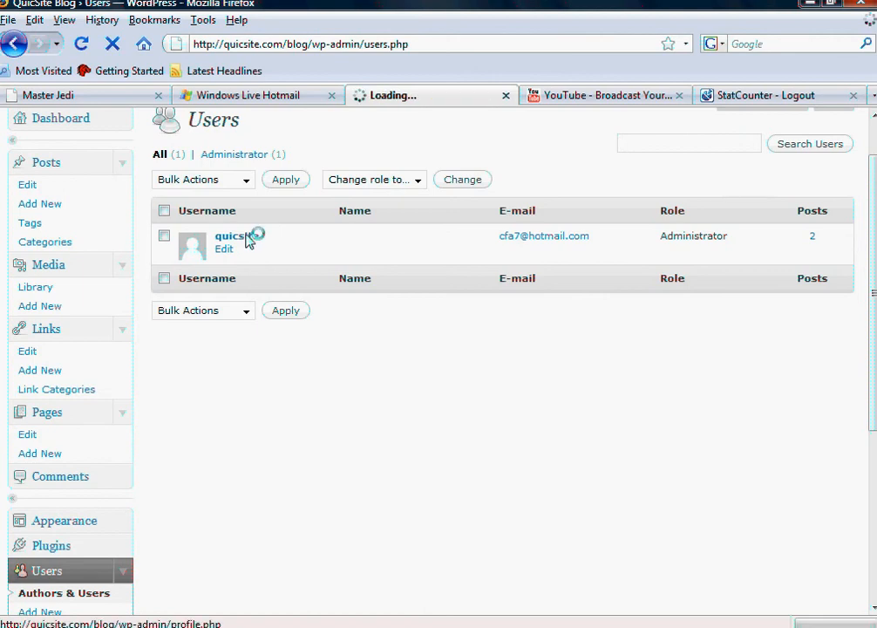
scroll(301, 366, "down", 3)
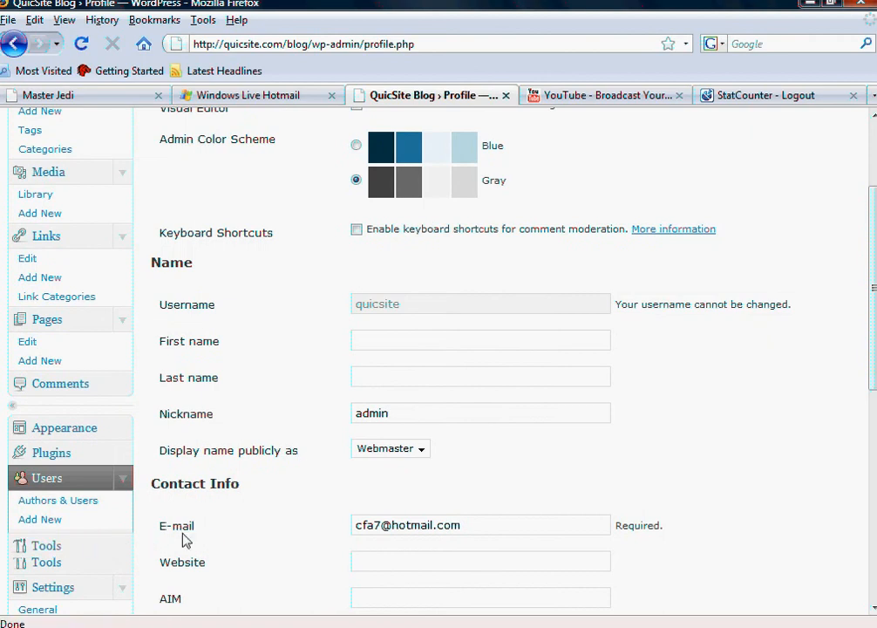
left_click_drag(868, 286, 872, 318)
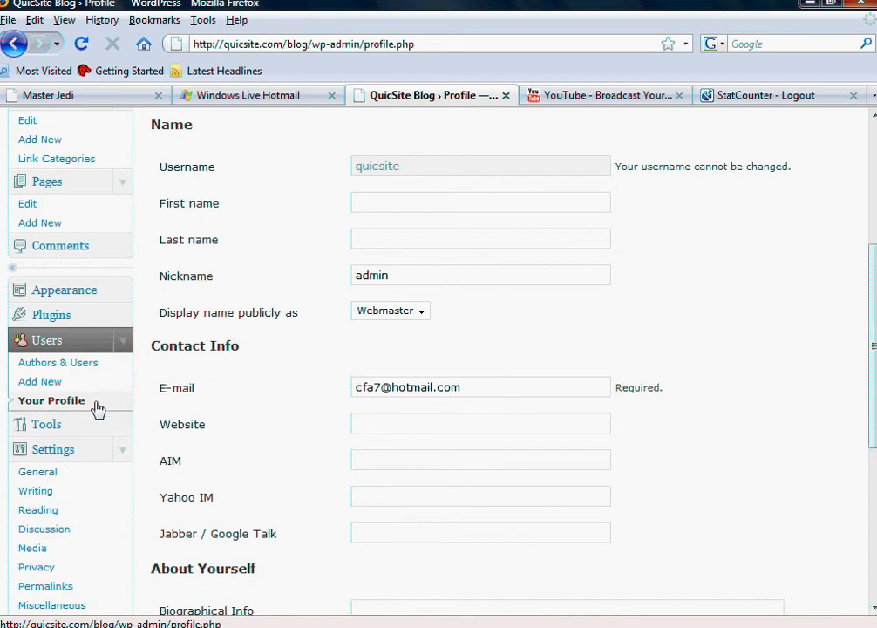
scroll(489, 446, "up", 3)
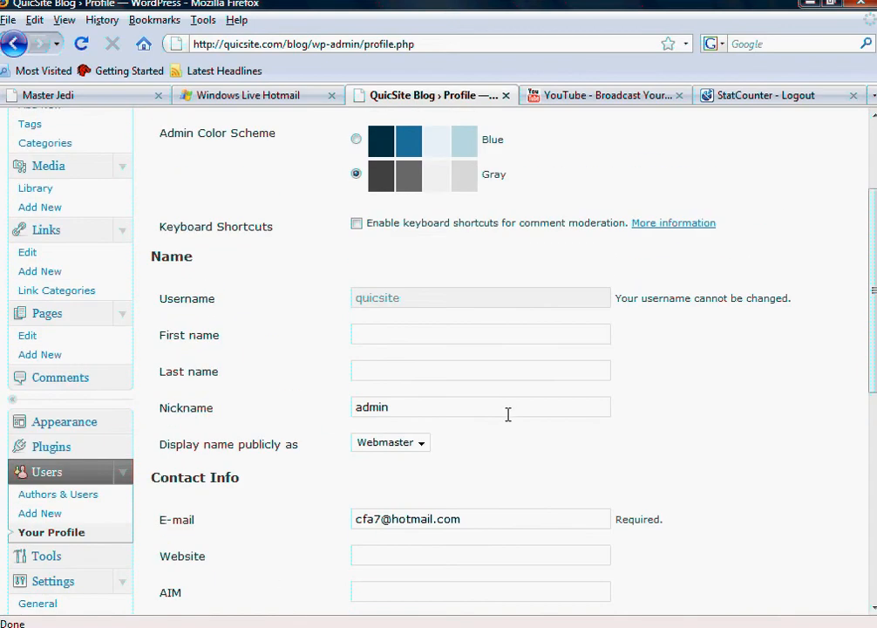
left_click(474, 340)
left_click(480, 374)
scroll(481, 464, "down", 2)
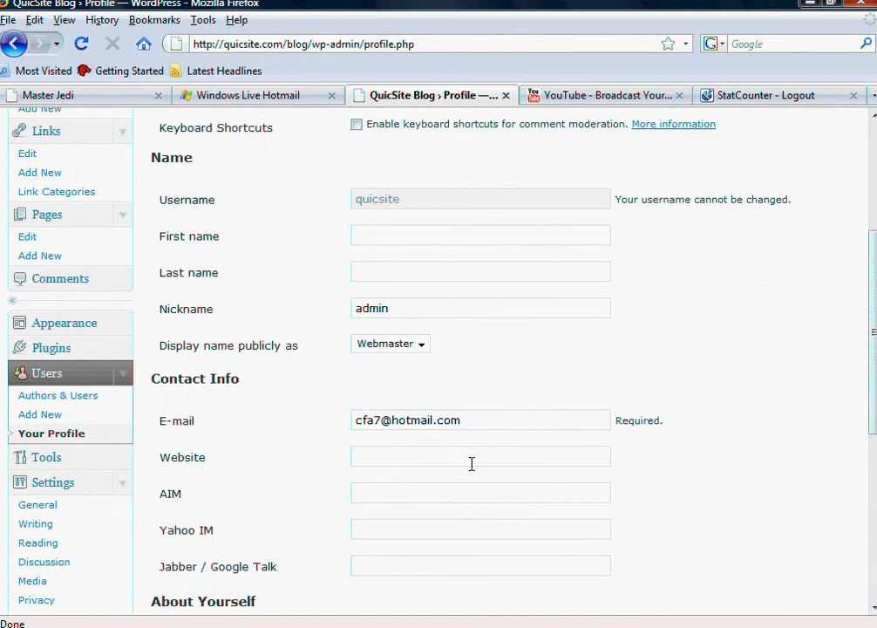
scroll(471, 463, "down", 2)
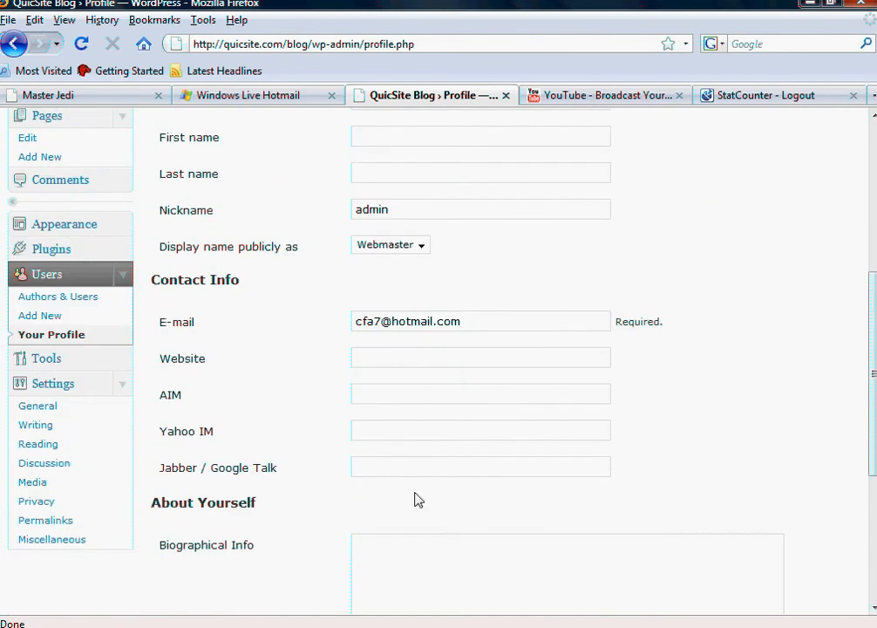
scroll(419, 506, "down", 3)
left_click(427, 423)
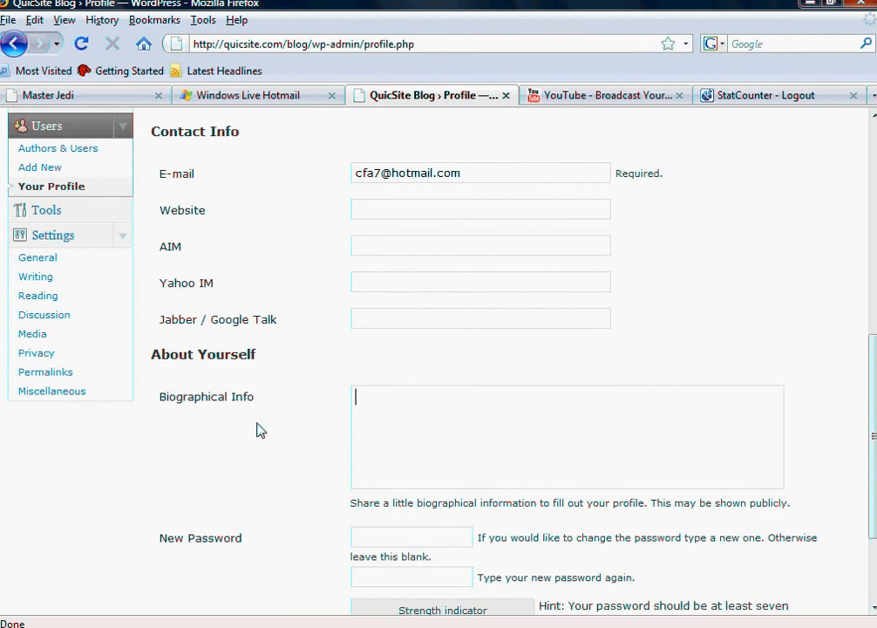
scroll(450, 416, "down", 3)
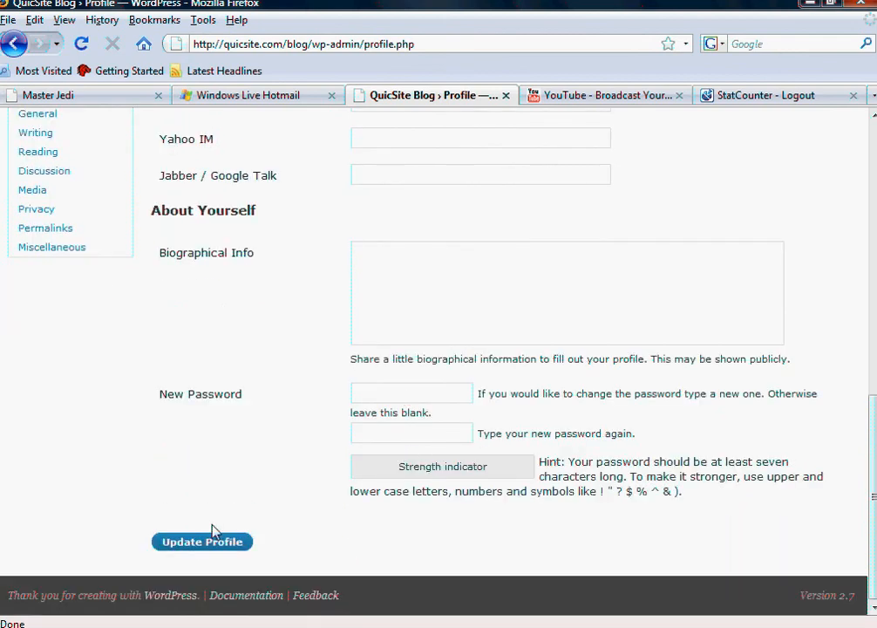
scroll(383, 429, "up", 4)
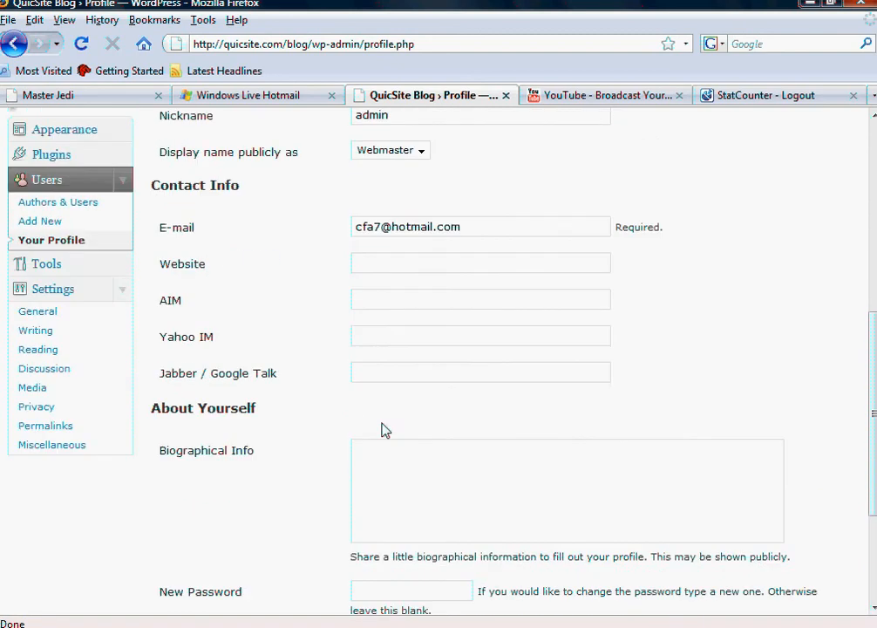
scroll(380, 416, "up", 7)
scroll(372, 403, "down", 3)
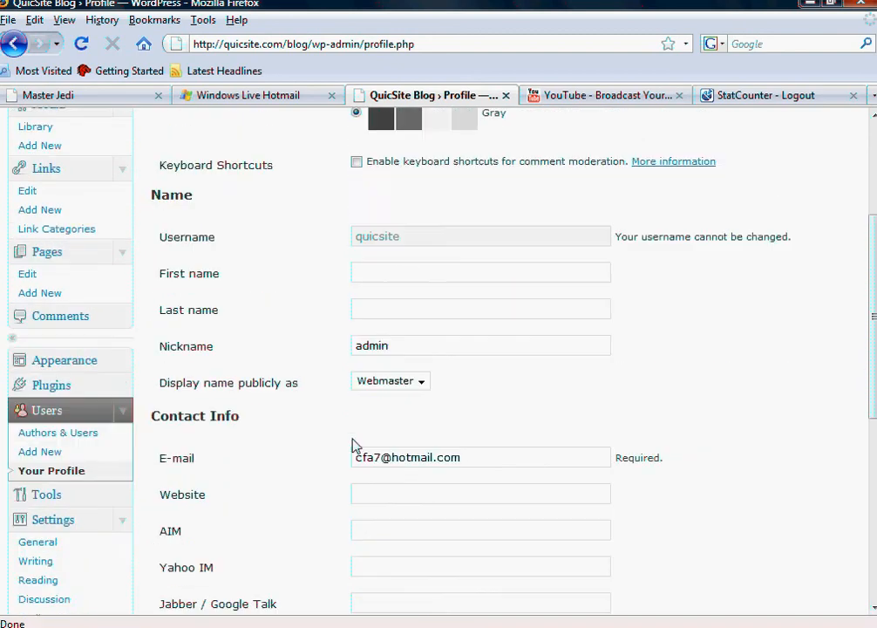
Open the form for adding a new user and examine its fields, role options and the note about self-registration
scroll(356, 449, "down", 1)
left_click(50, 384)
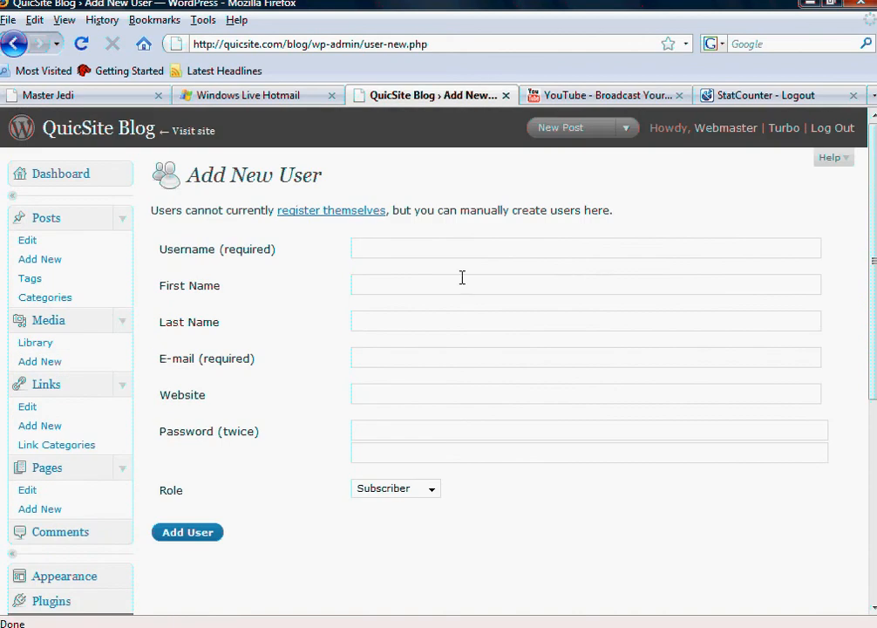
left_click(381, 248)
left_click(431, 490)
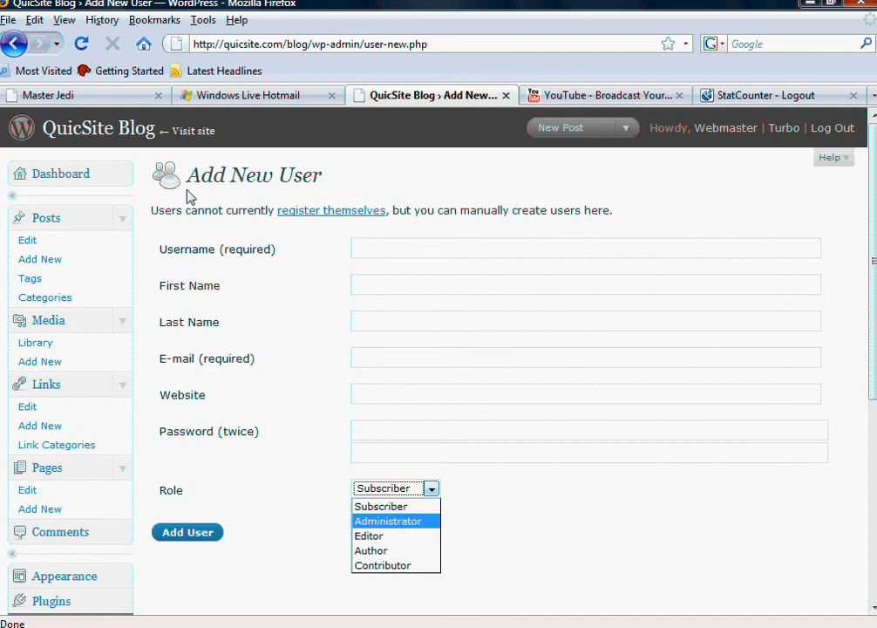
scroll(745, 442, "down", 2)
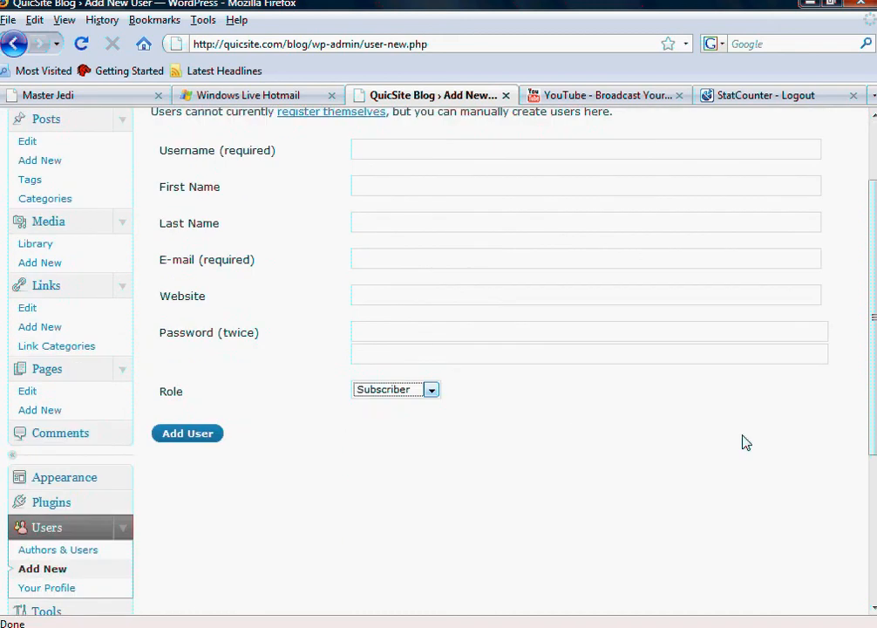
scroll(746, 442, "down", 2)
scroll(485, 456, "down", 3)
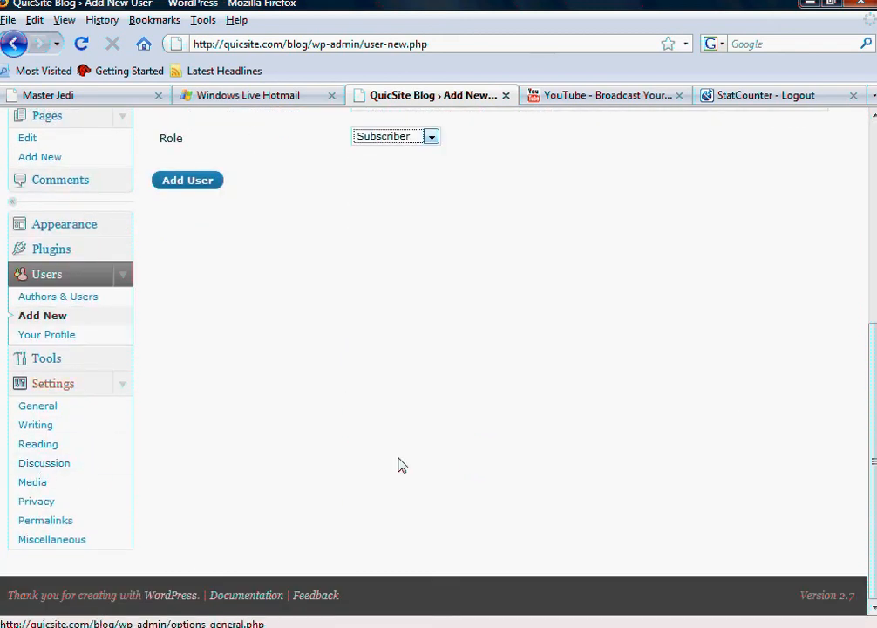
scroll(419, 453, "up", 7)
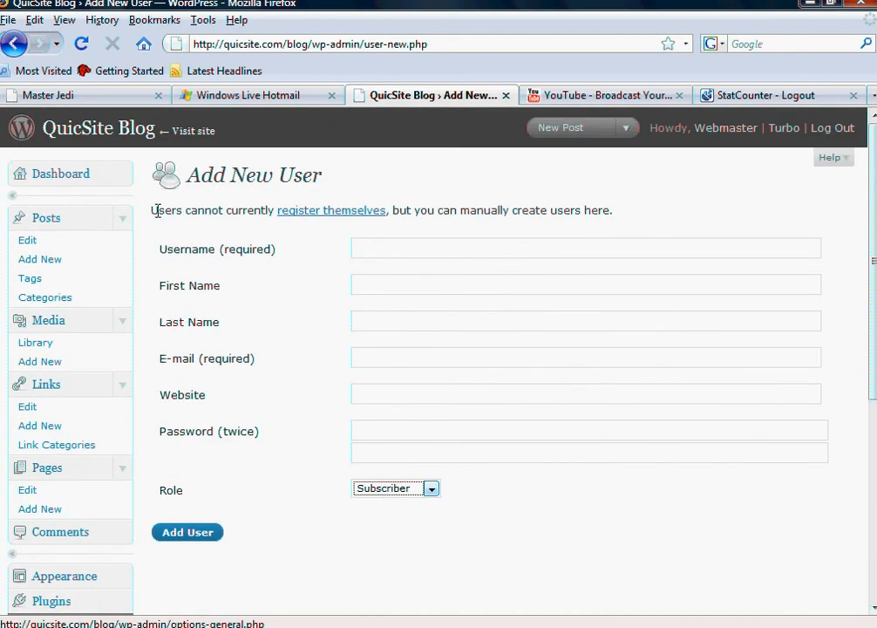
left_click_drag(151, 210, 278, 209)
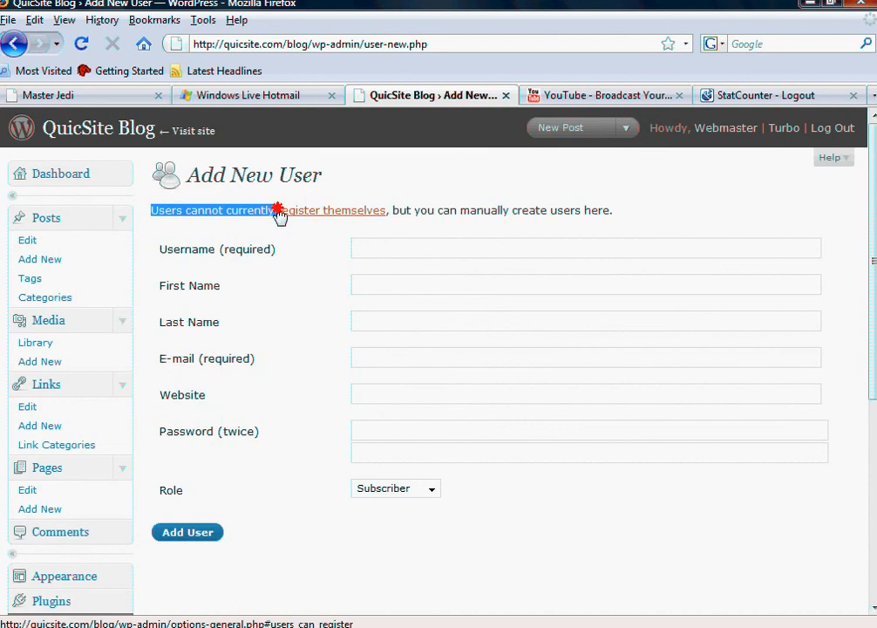
left_click(326, 233)
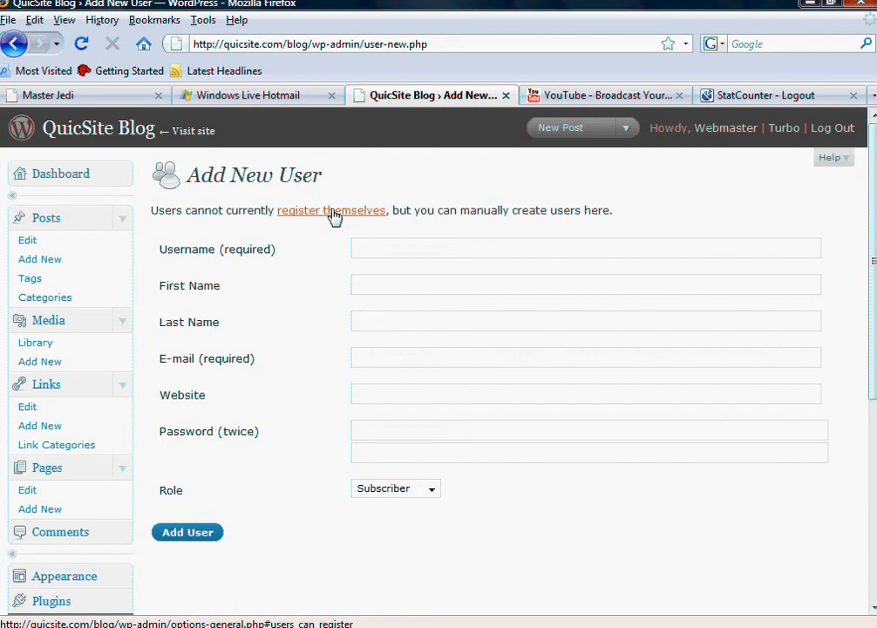
Enable the "Anyone can register" membership option in the general settings and save the changes
left_click(332, 216)
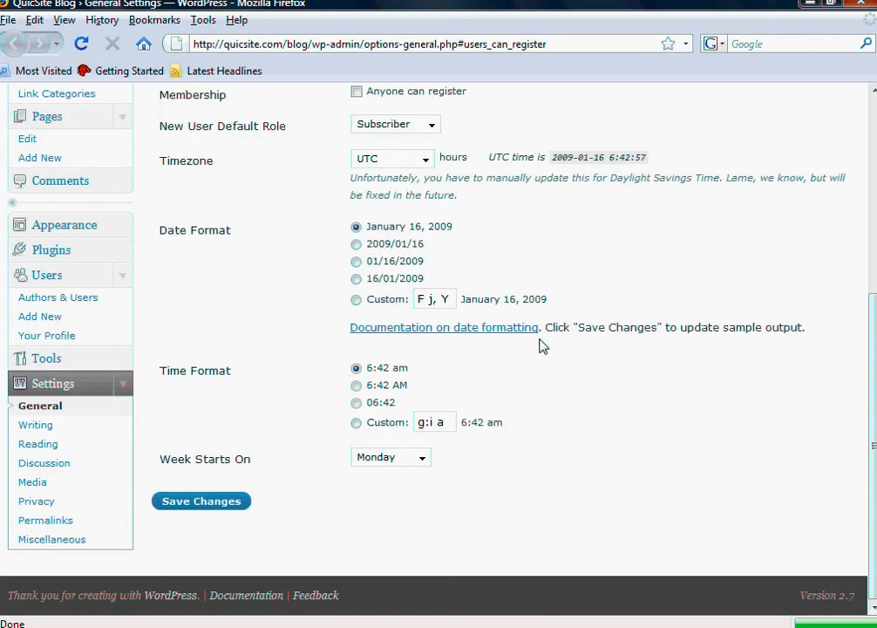
scroll(530, 434, "up", 5)
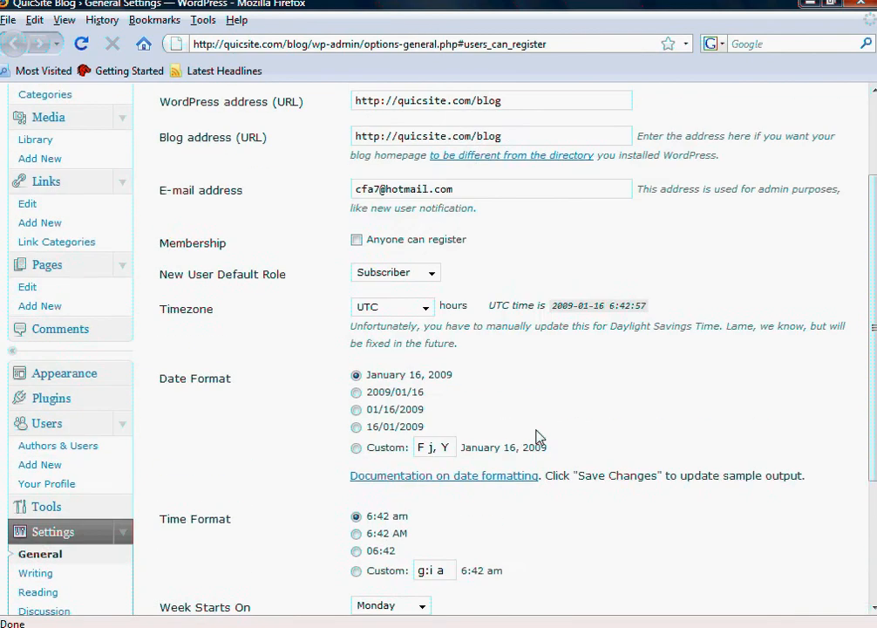
scroll(292, 227, "up", 1)
scroll(303, 352, "down", 6)
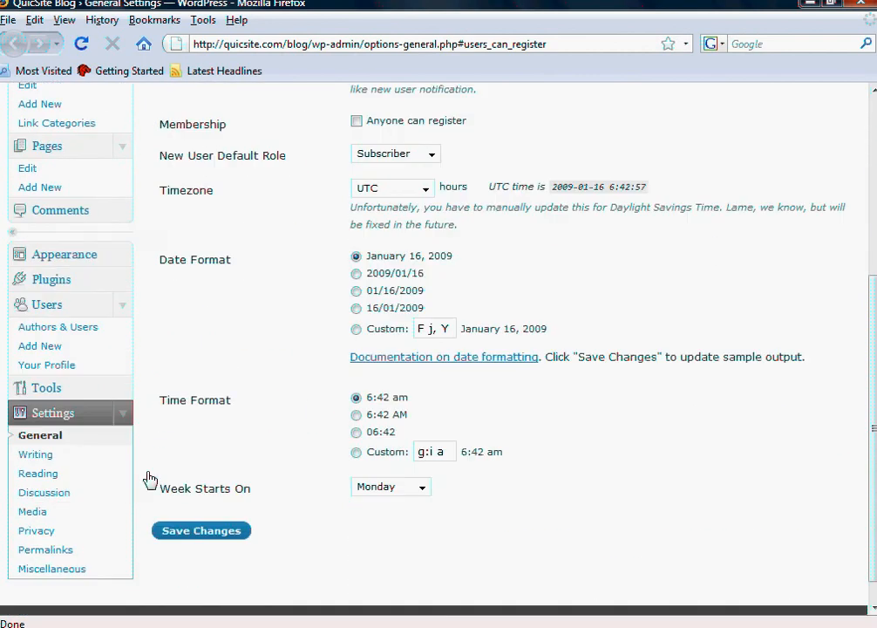
scroll(615, 455, "up", 4)
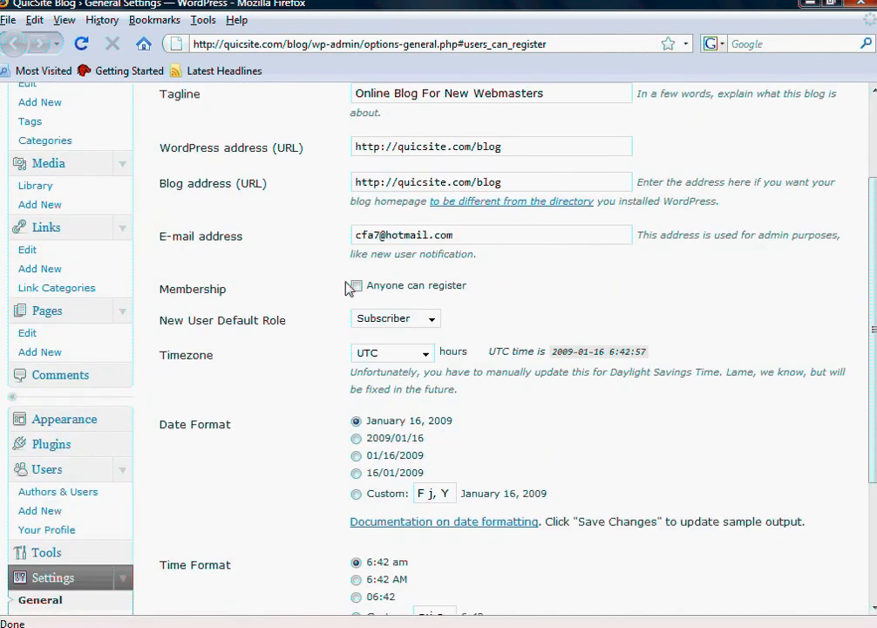
left_click(356, 286)
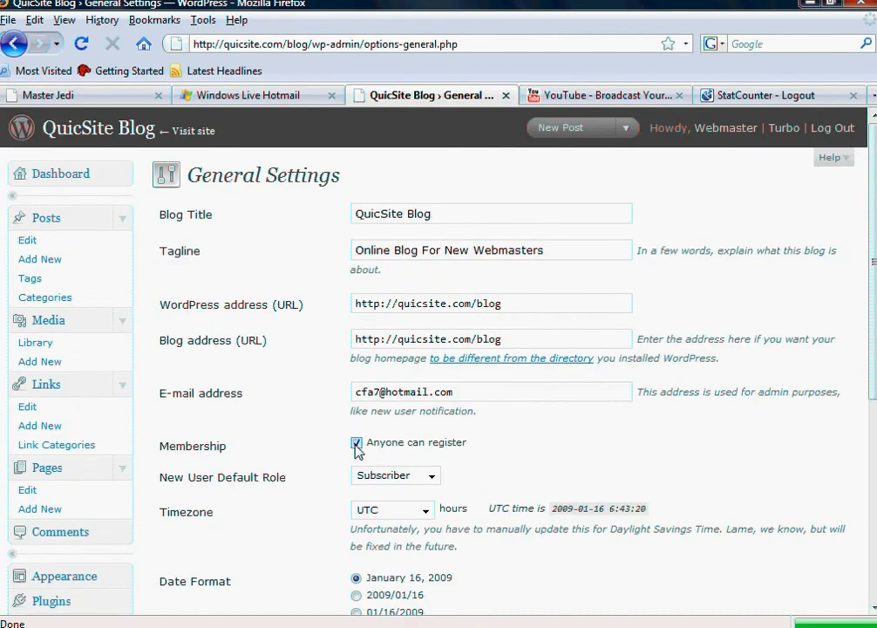
scroll(356, 446, "down", 7)
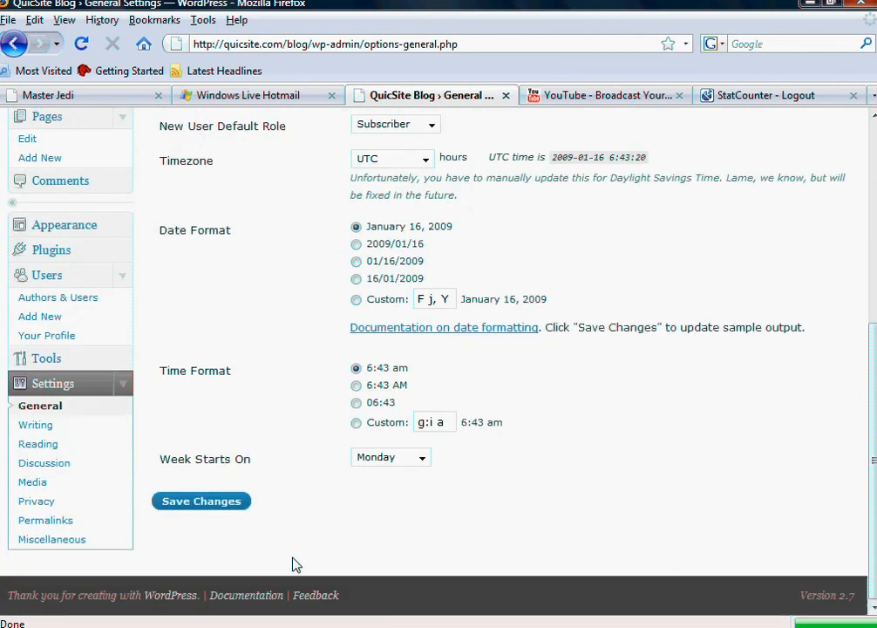
left_click(209, 507)
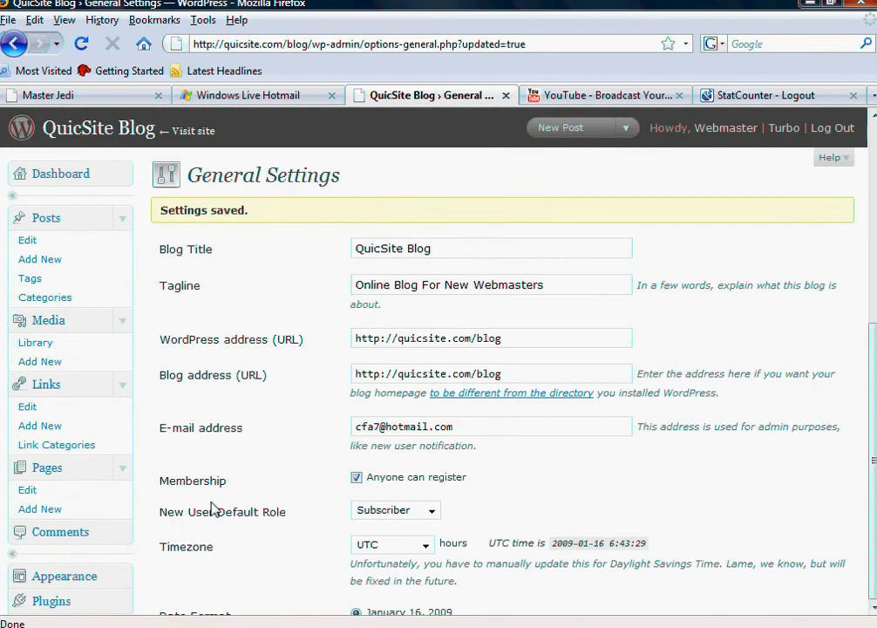
Reopen the form for adding a new user and check its note about self-registration
scroll(284, 517, "down", 4)
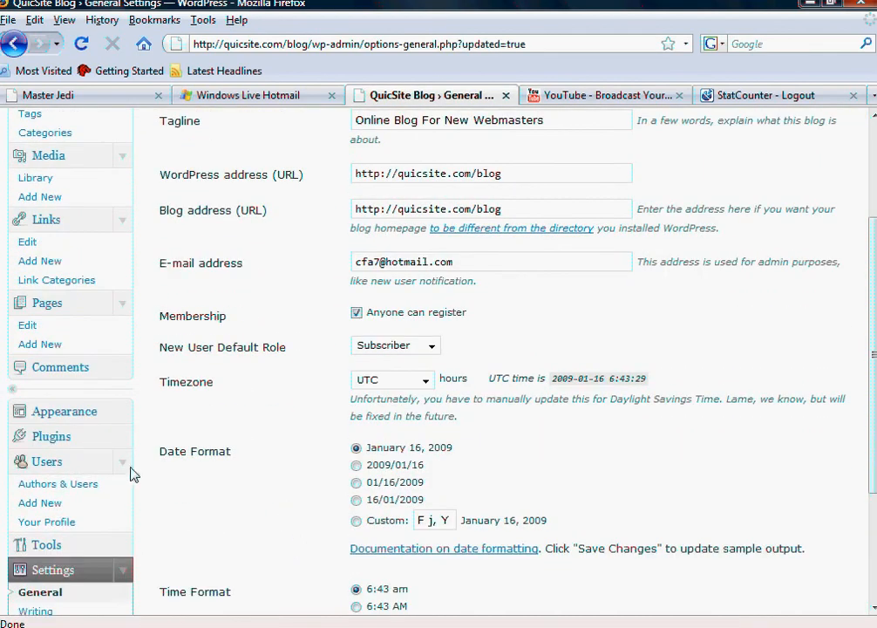
left_click(125, 468)
left_click(122, 464)
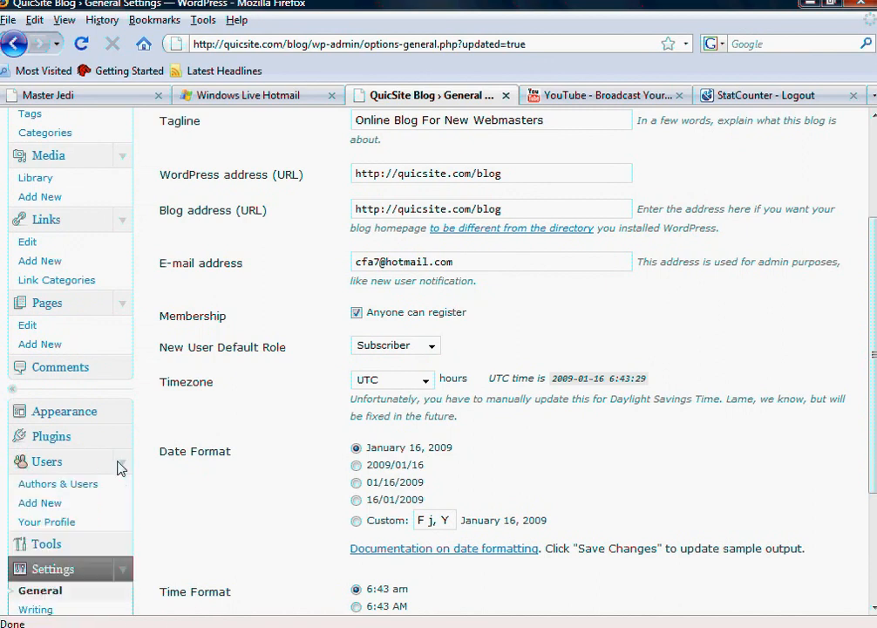
left_click(76, 505)
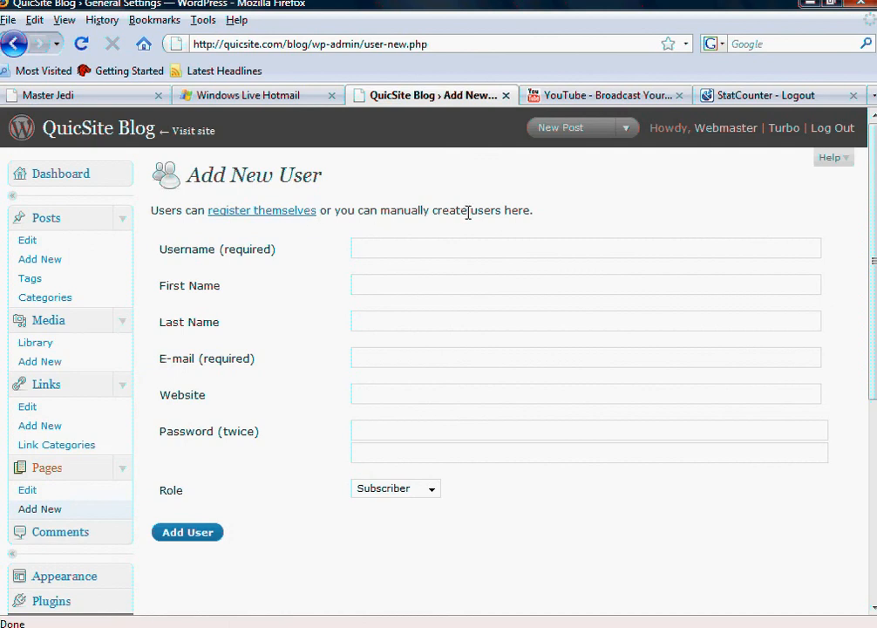
scroll(294, 403, "down", 1)
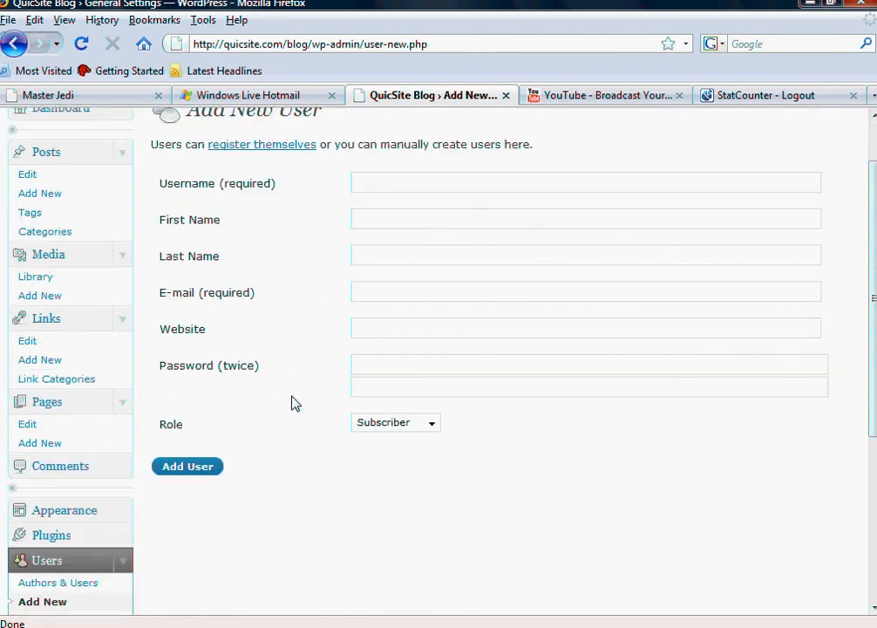
scroll(301, 402, "up", 1)
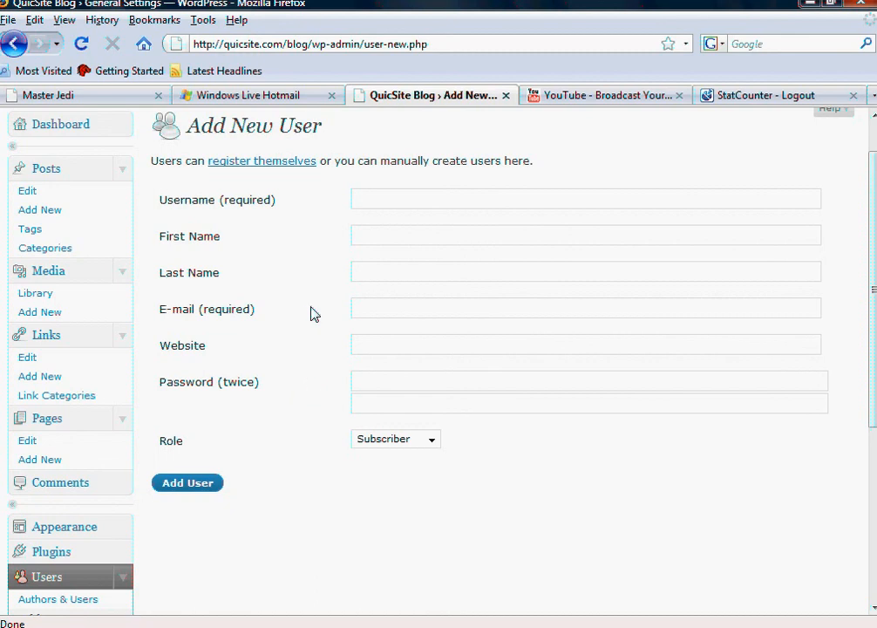
Look over the new user form once more and return to the list of authors and users
scroll(314, 401, "down", 2)
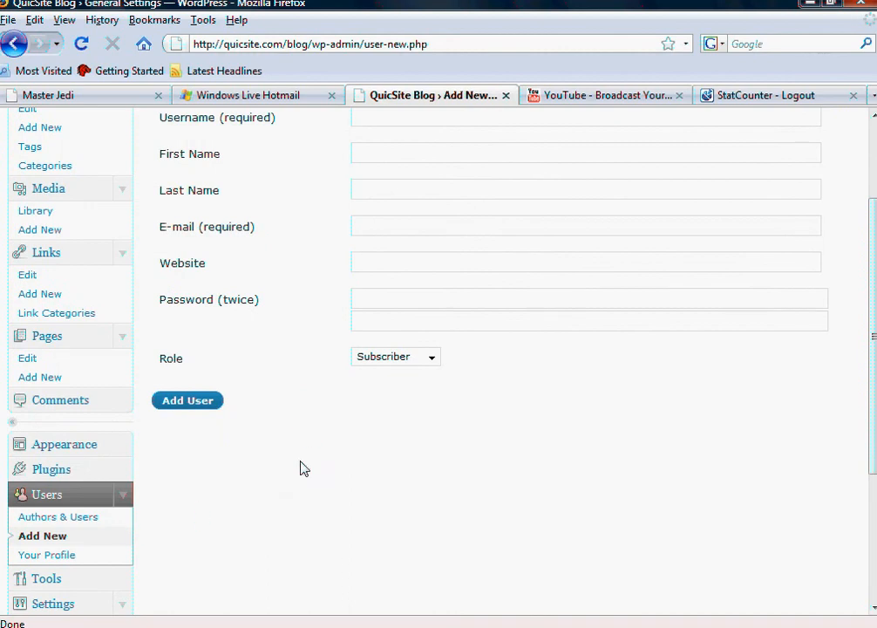
scroll(305, 410, "up", 2)
scroll(278, 436, "down", 2)
left_click(81, 505)
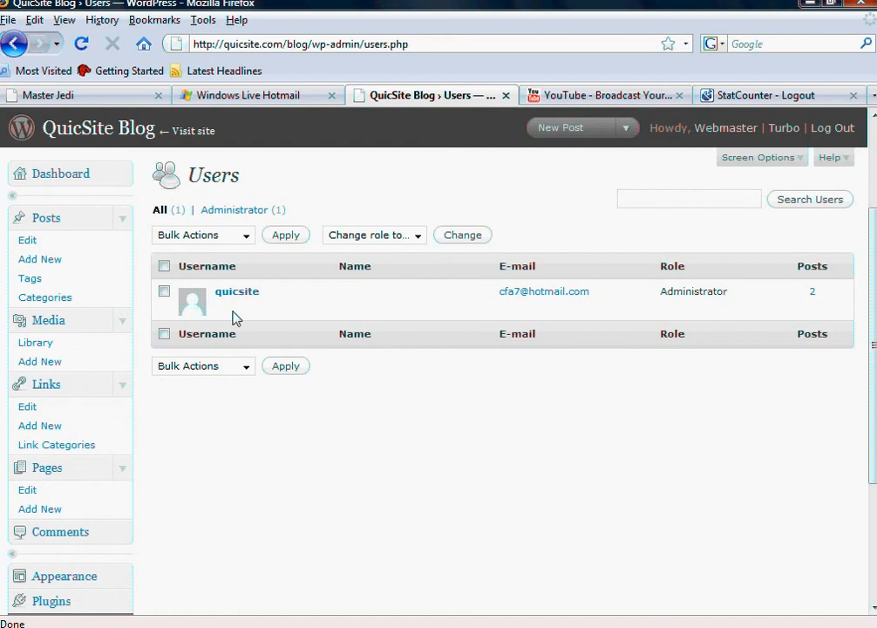
View the public blog, open the Register link under Meta and examine the registration form's username and e-mail fields
mouse_move(229, 313)
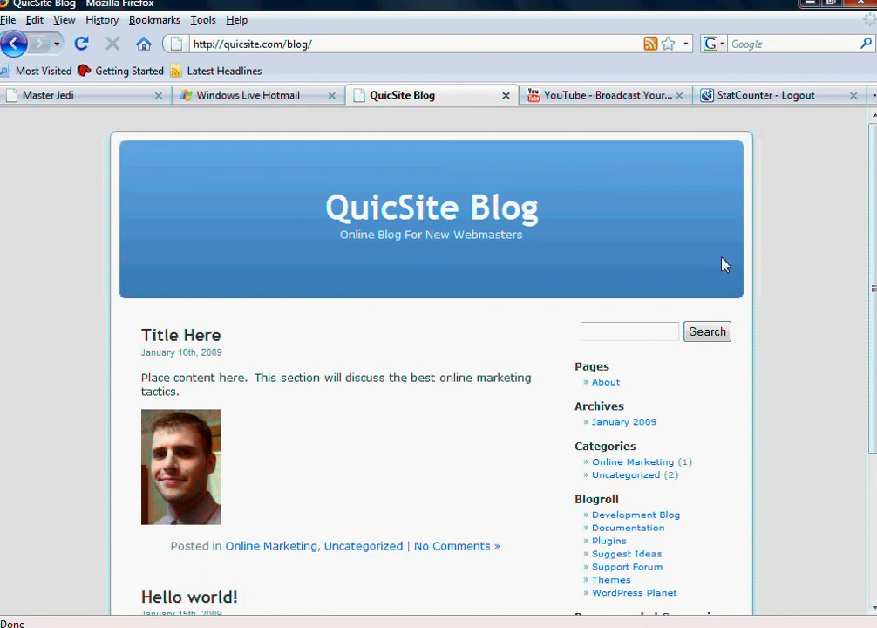
scroll(734, 277, "down", 5)
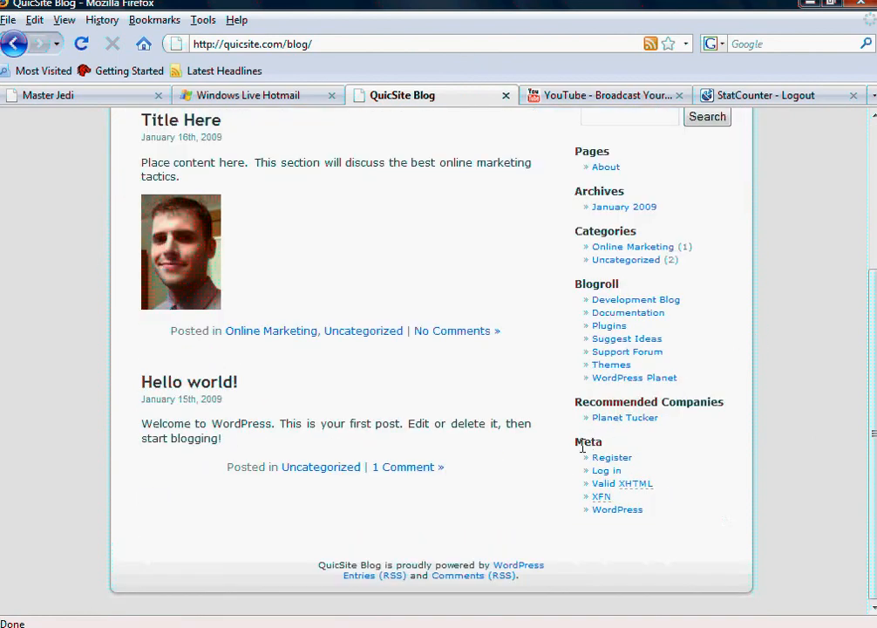
left_click_drag(582, 442, 598, 444)
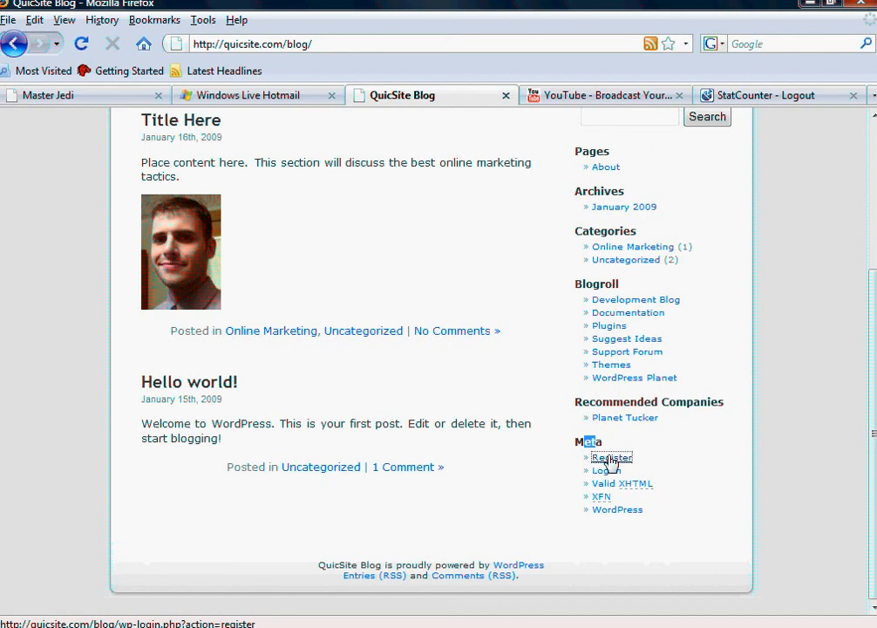
left_click(608, 459)
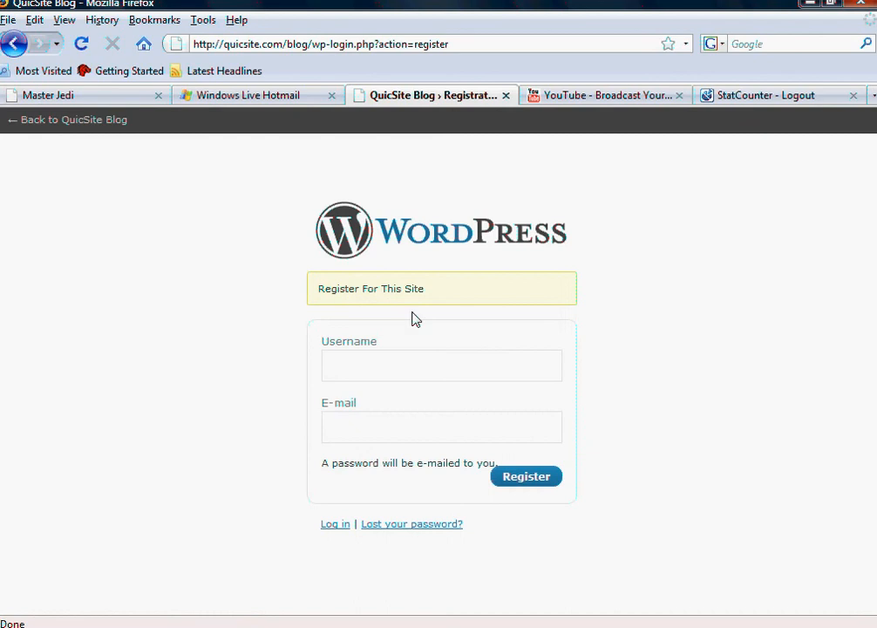
left_click(403, 372)
left_click(400, 430)
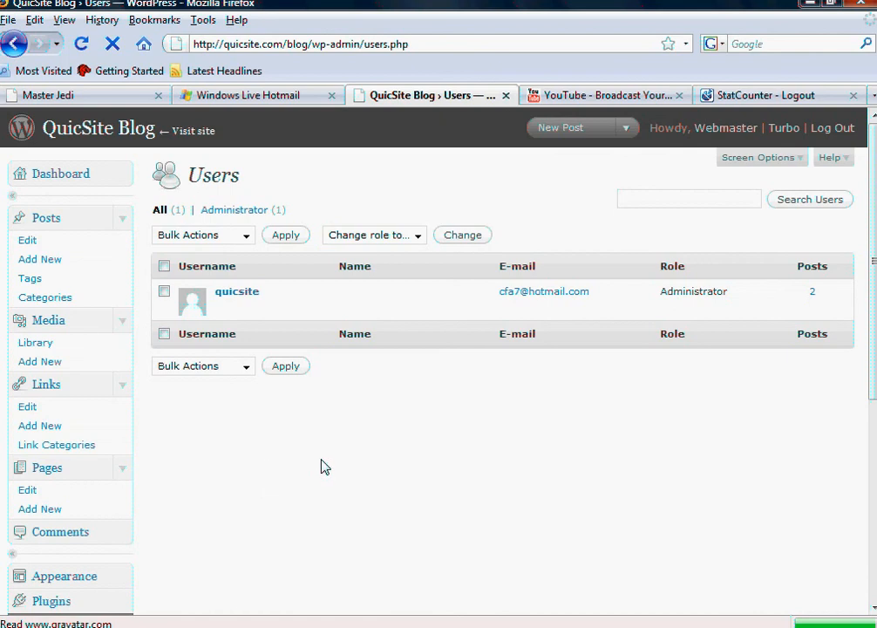
Return to the admin user list and examine the role assigned to the existing account
scroll(335, 455, "down", 2)
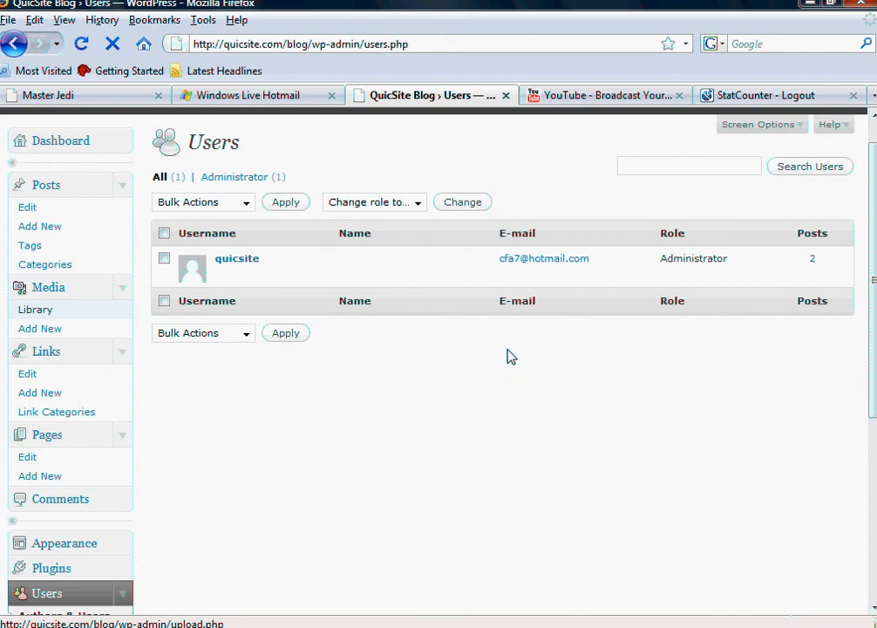
mouse_move(686, 257)
scroll(419, 488, "down", 2)
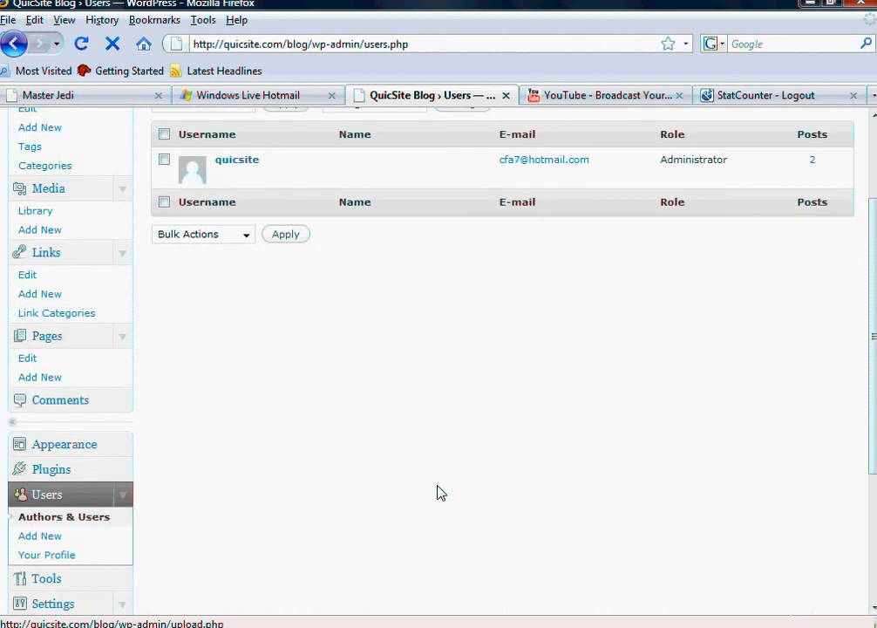
scroll(367, 474, "down", 2)
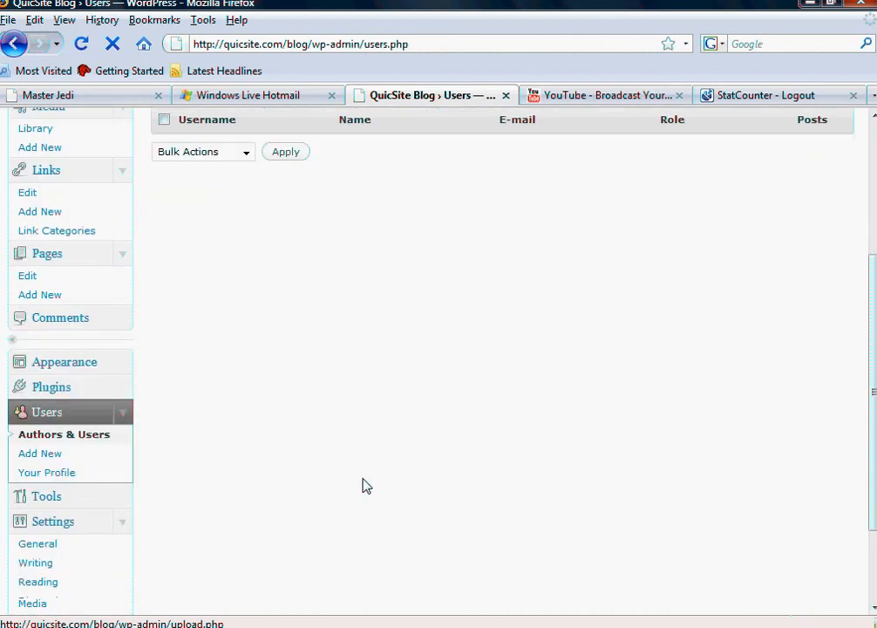
scroll(359, 475, "up", 1)
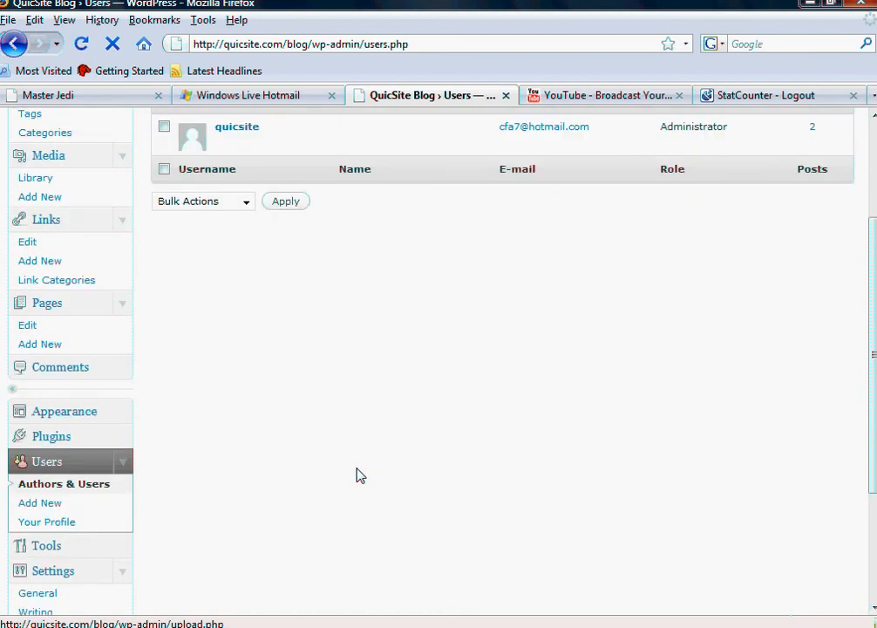
scroll(314, 436, "down", 4)
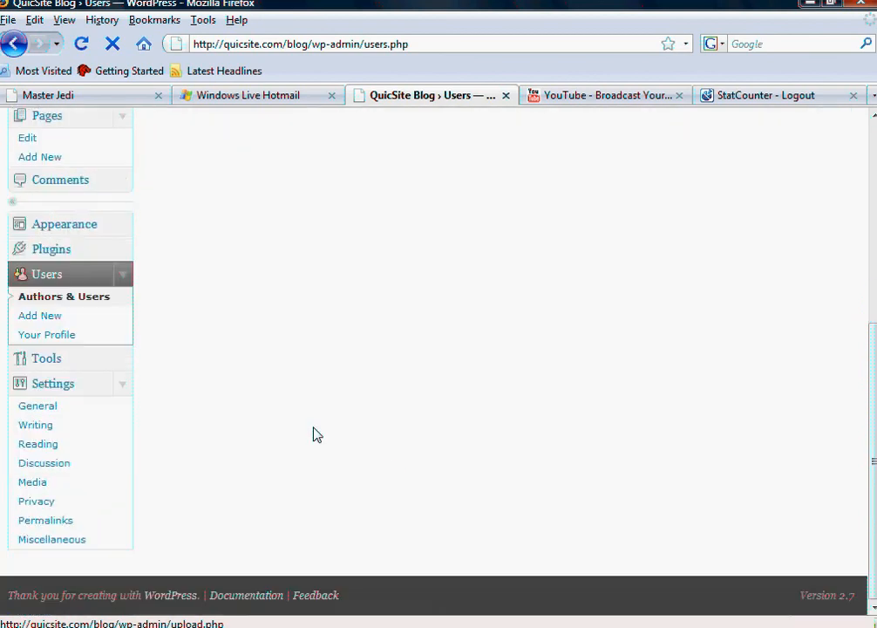
left_click(44, 465)
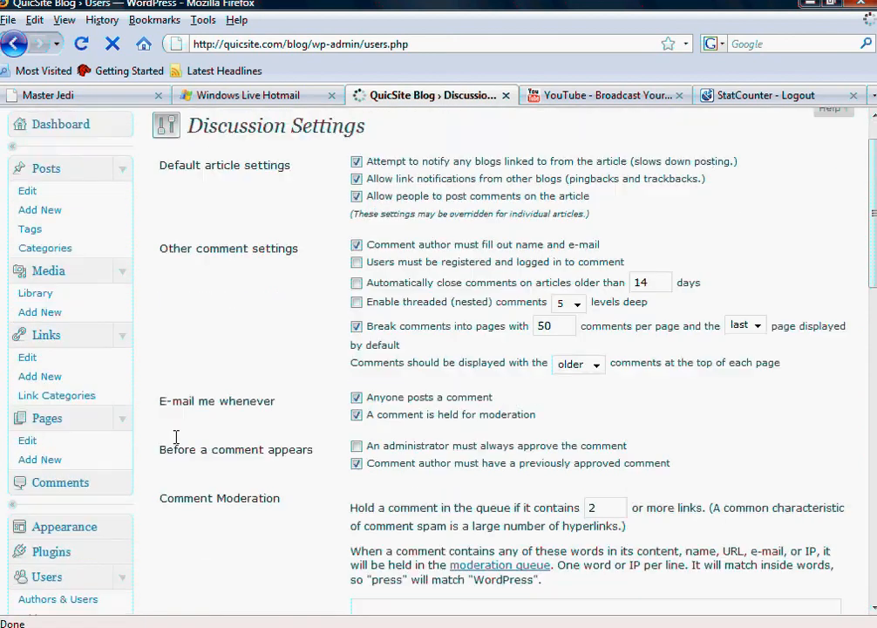
scroll(221, 452, "down", 5)
scroll(105, 480, "down", 1)
Open the general settings and toggle the "Anyone can register" membership option off and back on
left_click(40, 478)
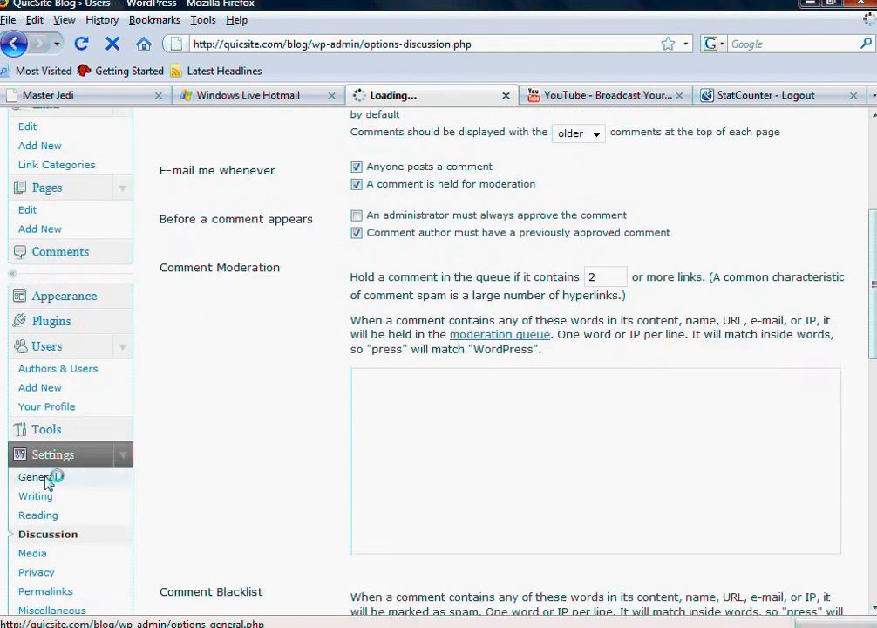
scroll(280, 470, "down", 6)
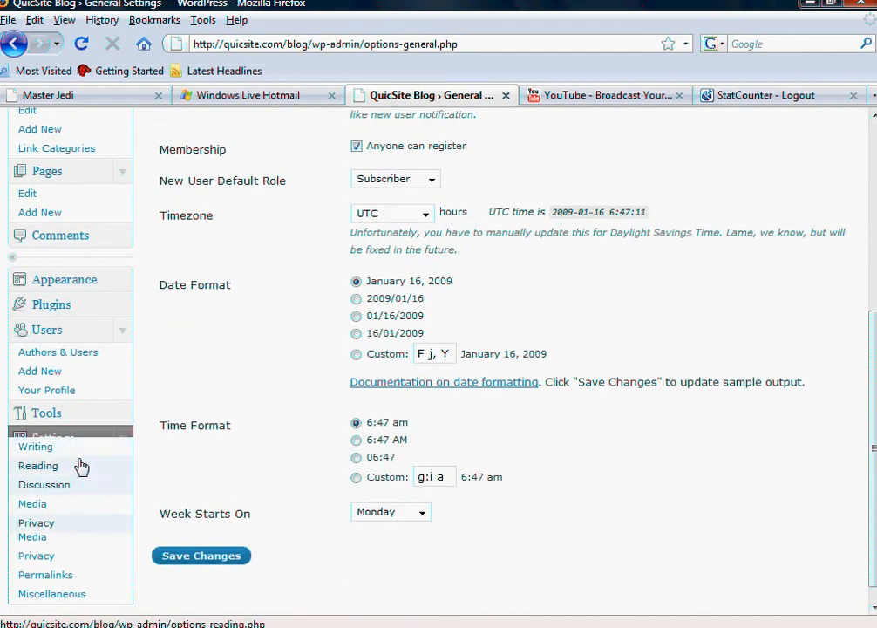
scroll(564, 462, "up", 4)
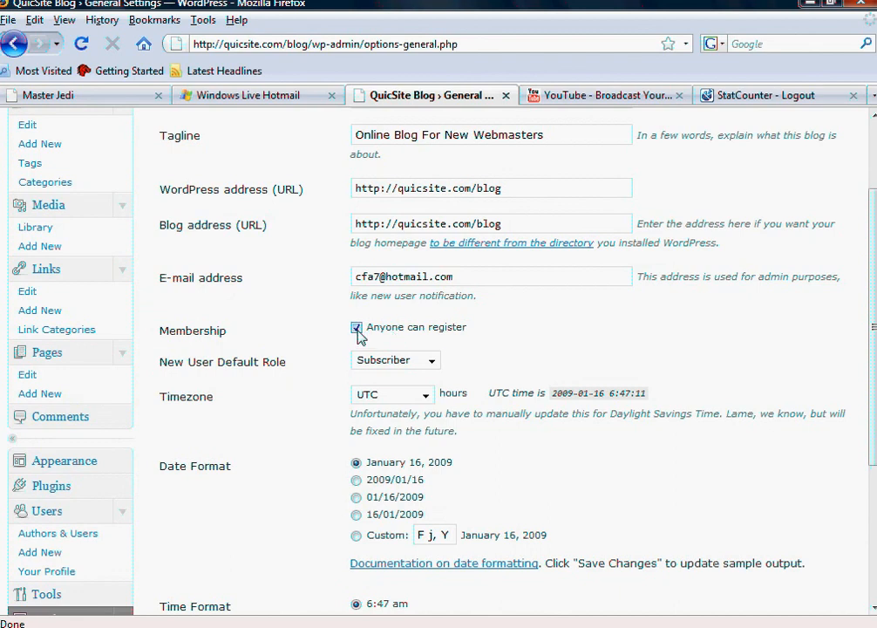
left_click(357, 328)
left_click(357, 328)
Review the roles offered as New User Default Role and keep Subscriber selected
left_click(431, 361)
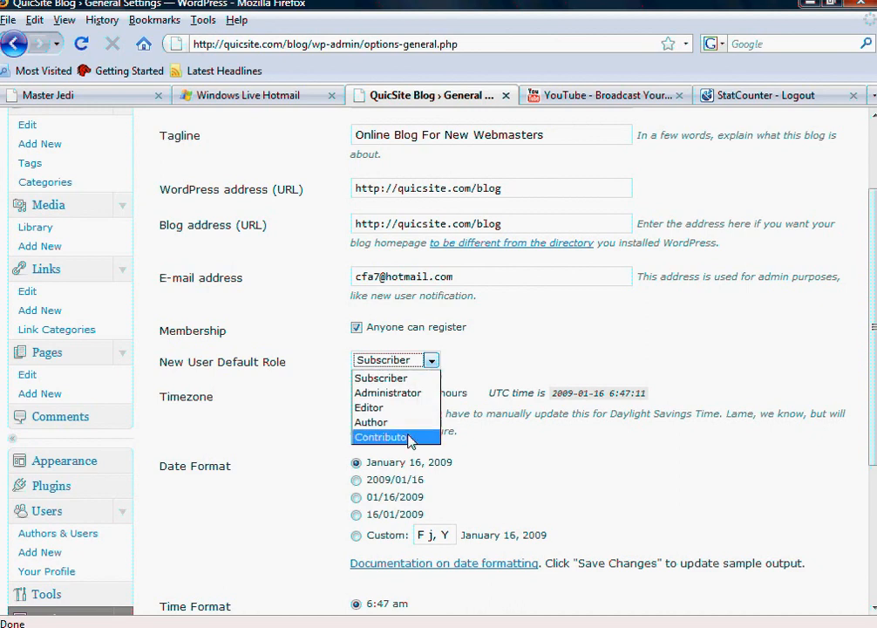
left_click(405, 378)
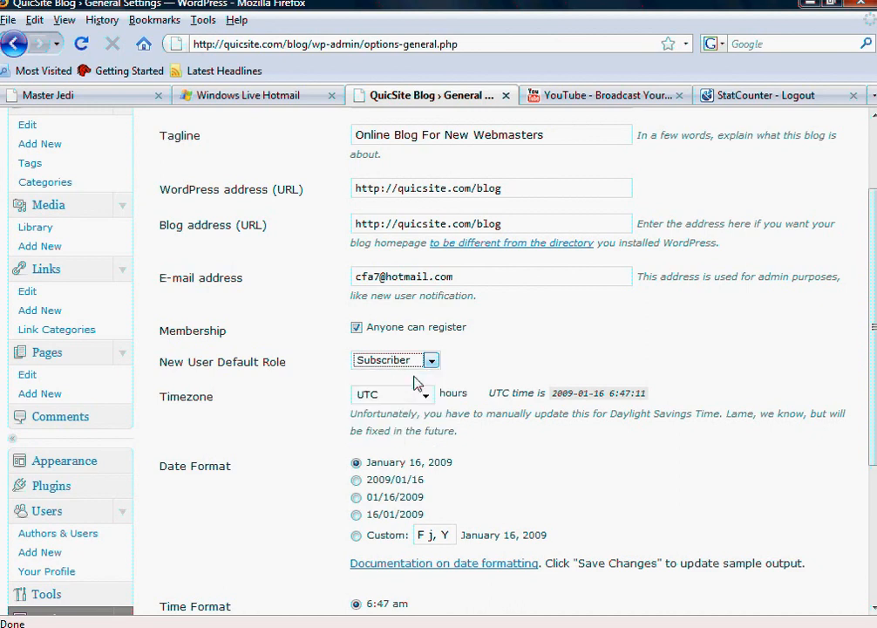
left_click(433, 361)
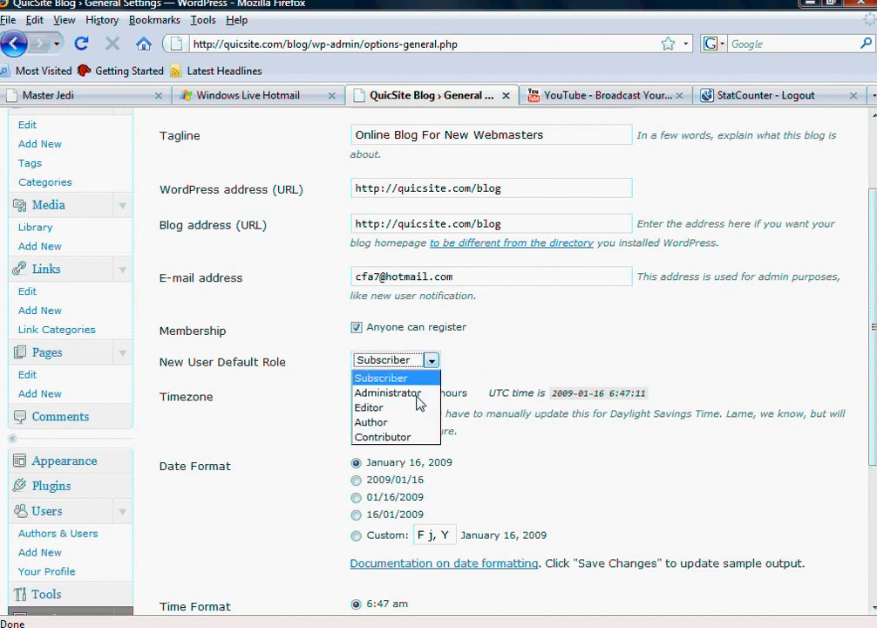
left_click(503, 357)
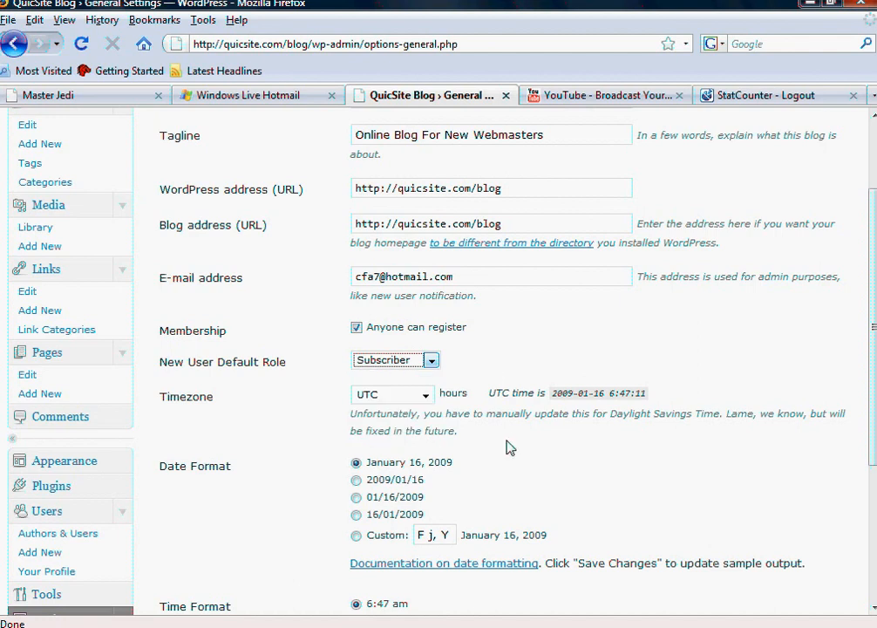
Look over the remaining general settings and return to the list of authors and users
scroll(506, 448, "up", 3)
scroll(313, 383, "down", 5)
scroll(305, 386, "down", 1)
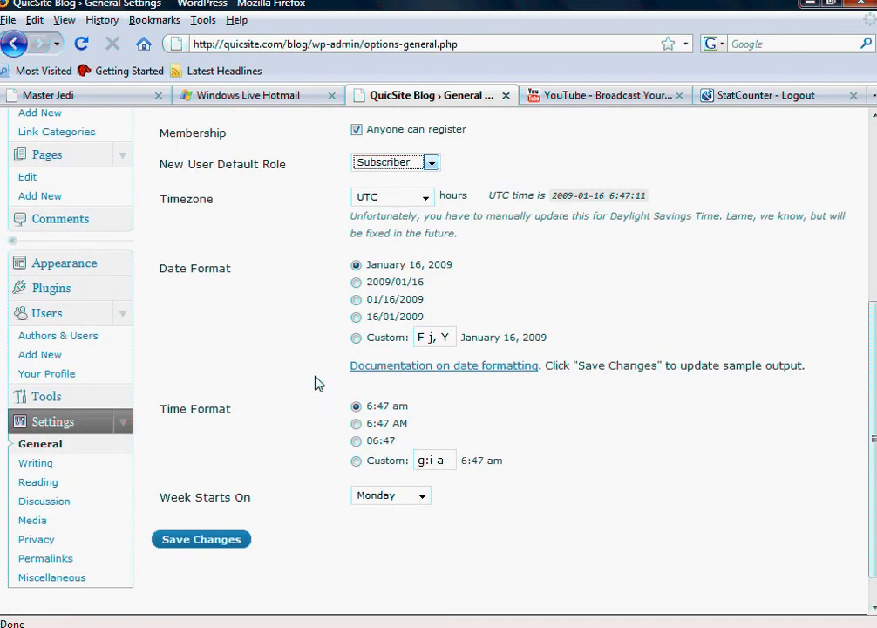
scroll(174, 340, "down", 1)
left_click(83, 303)
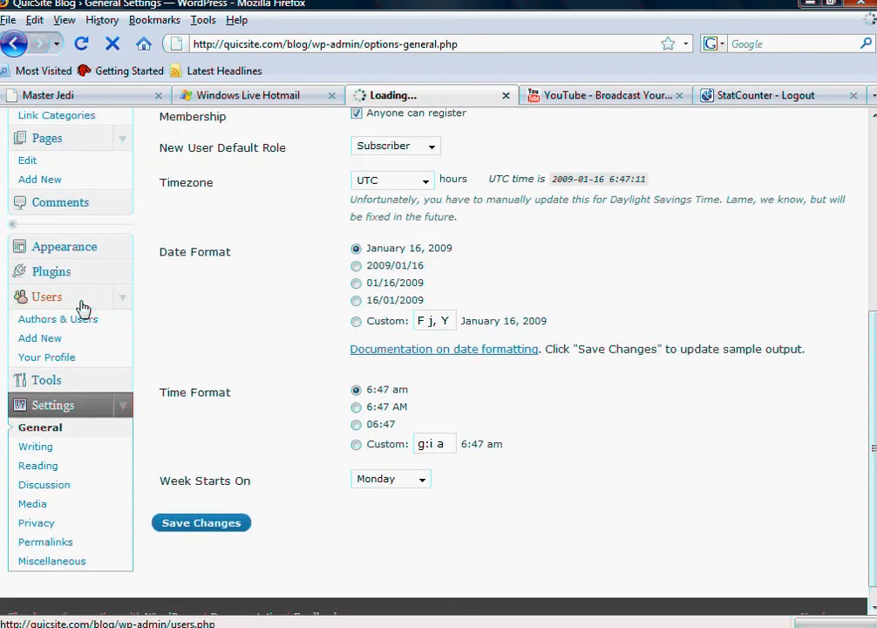
Look over the user list once more and open the Tools section
scroll(360, 456, "down", 3)
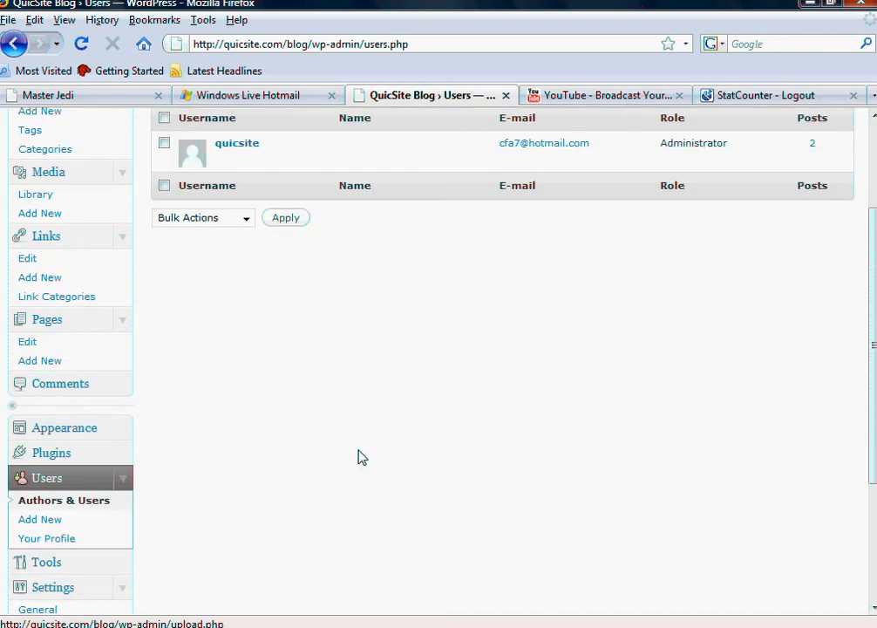
scroll(399, 451, "up", 3)
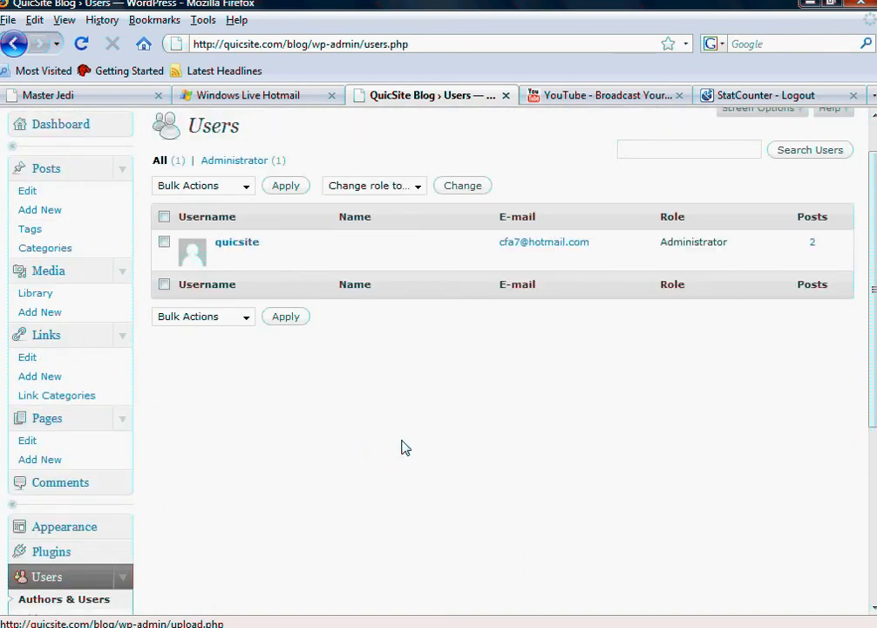
scroll(405, 447, "down", 6)
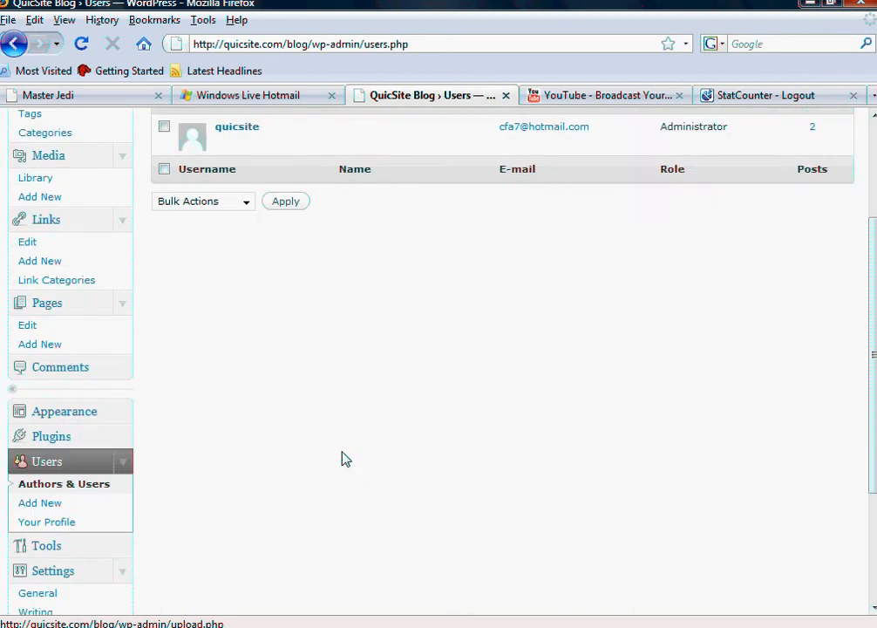
left_click(63, 449)
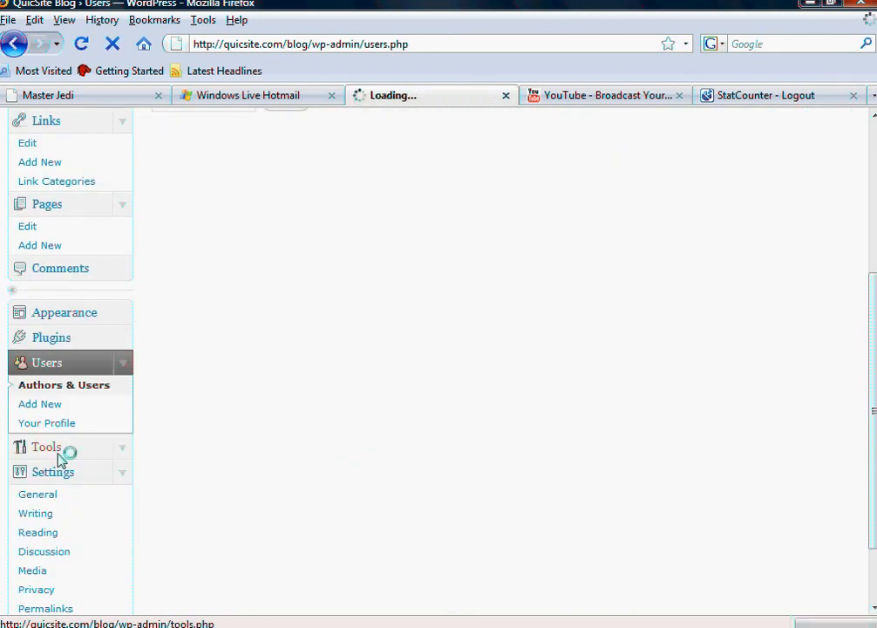